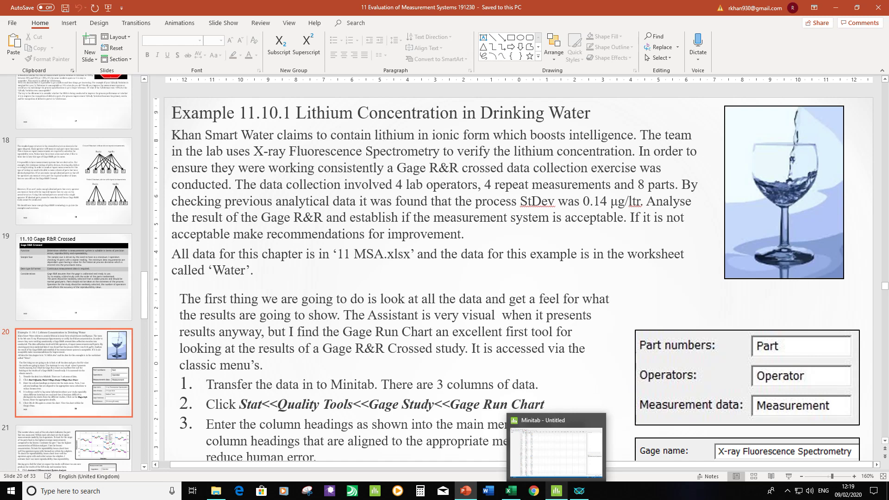
# Step: Switch to Minitab and open Stat > Quality Tools > Gage Study > Gage Run Chart
pyautogui.click(557, 491)
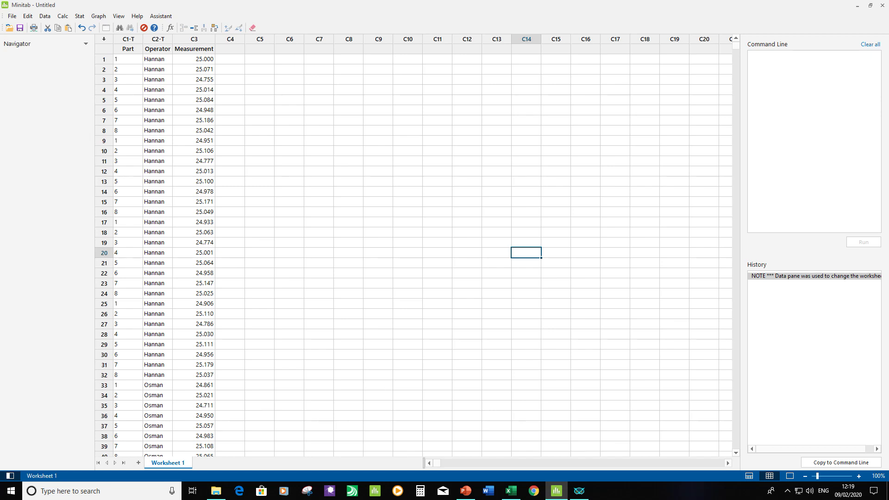
pyautogui.hotkey('alt', 's')
pyautogui.press('Down')
pyautogui.press('Down')
pyautogui.press('Down')
pyautogui.press('Down')
pyautogui.press('Down')
pyautogui.press('Down')
pyautogui.press('Right')
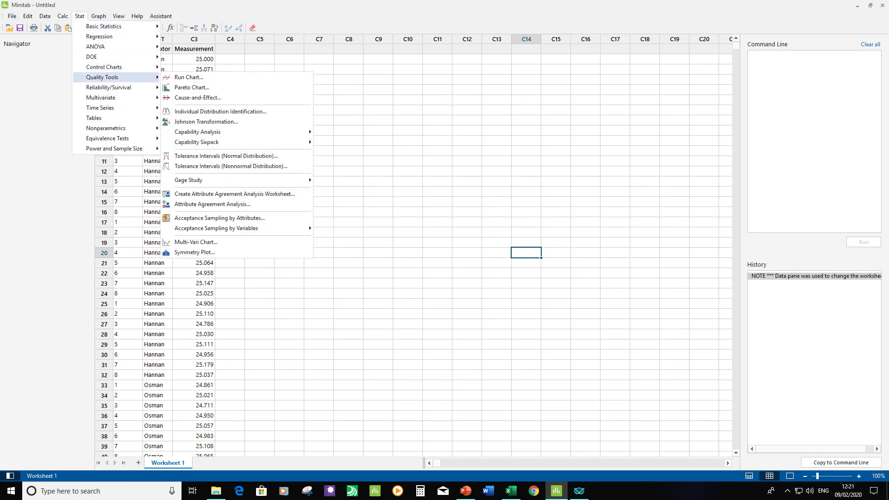
pyautogui.press('Down')
pyautogui.press('Down')
pyautogui.press('Down')
pyautogui.press('Down')
pyautogui.press('Down')
pyautogui.press('Down')
pyautogui.press('Down')
pyautogui.press('Down')
pyautogui.press('Down')
pyautogui.press('Down')
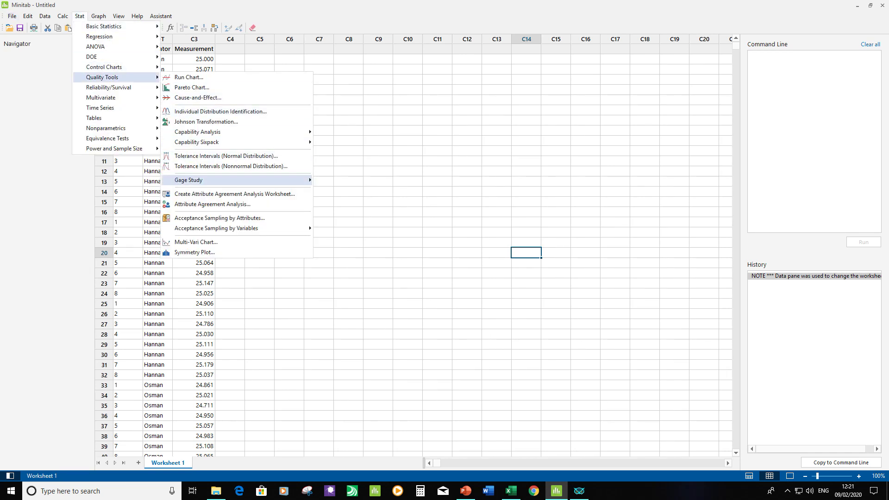
pyautogui.press('Right')
pyautogui.press('Down')
pyautogui.press('Down')
pyautogui.press('Down')
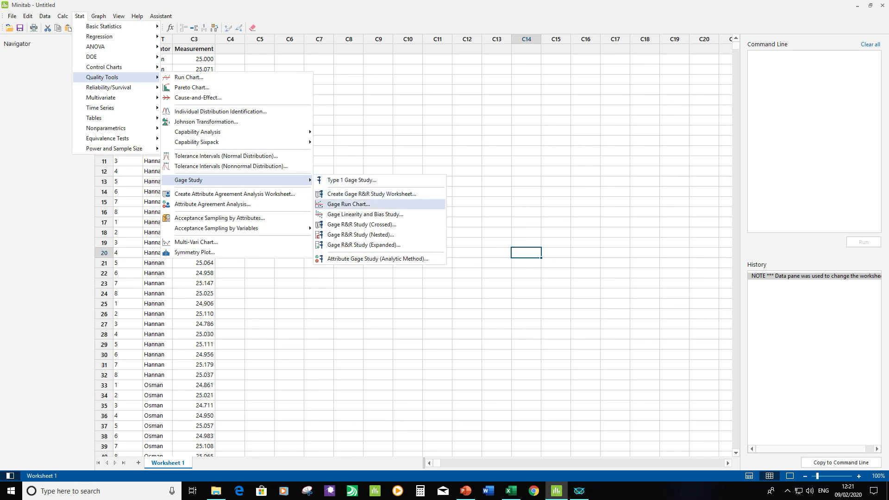
pyautogui.press('Return')
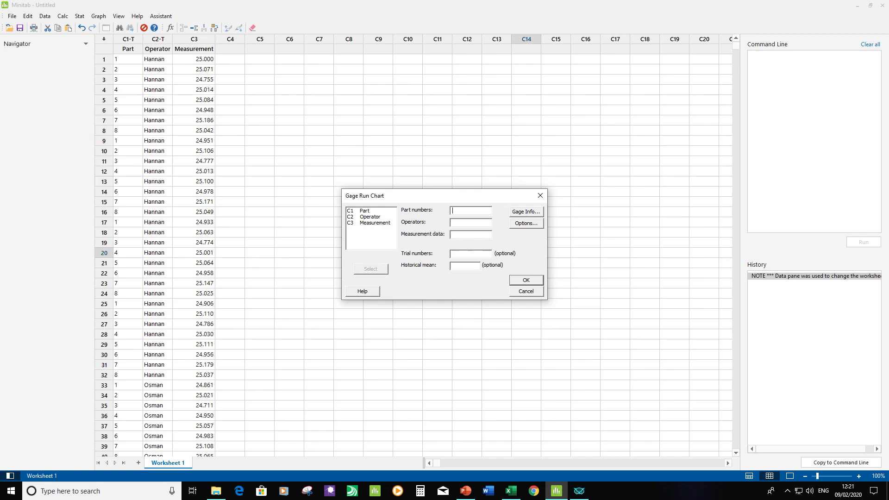
# Step: Chart Measurement by Part and Operator, leaving the gage information blank
pyautogui.doubleClick(366, 211)
pyautogui.doubleClick(369, 217)
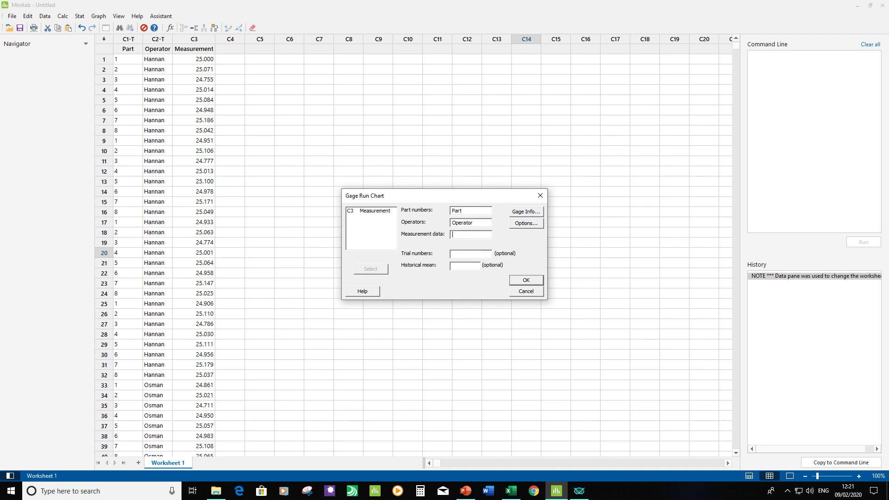
pyautogui.doubleClick(375, 211)
pyautogui.hotkey('alt', 'i')
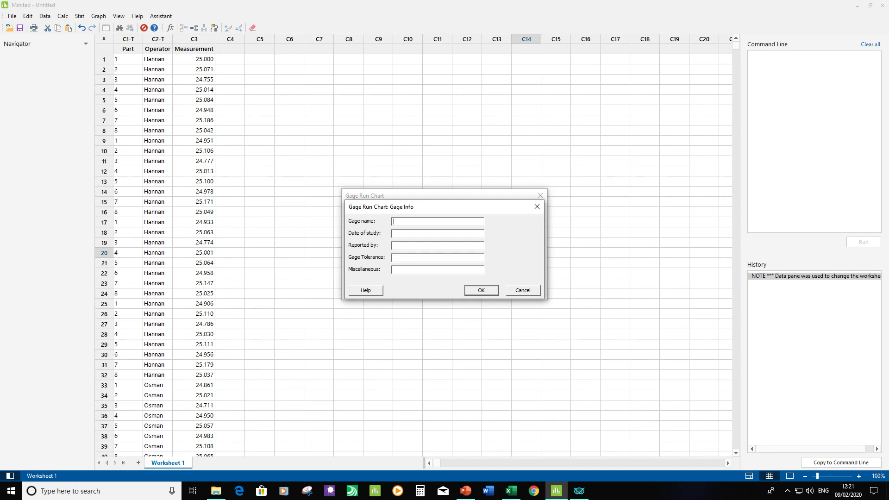
pyautogui.press('Escape')
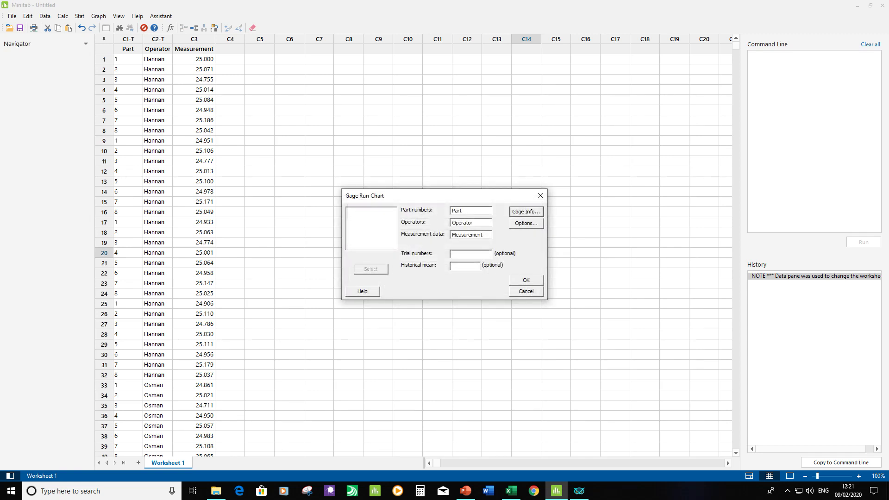
pyautogui.press('Return')
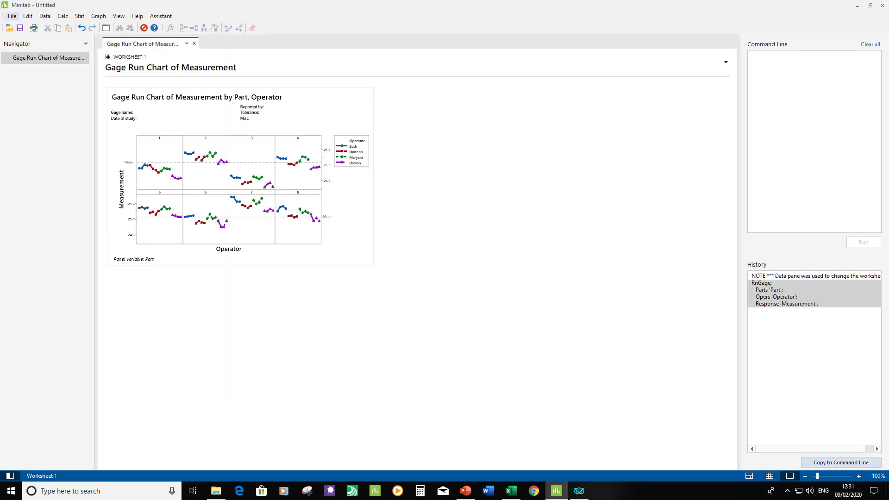
# Step: Zoom the Gage Run Chart to 200%
pyautogui.click(877, 475)
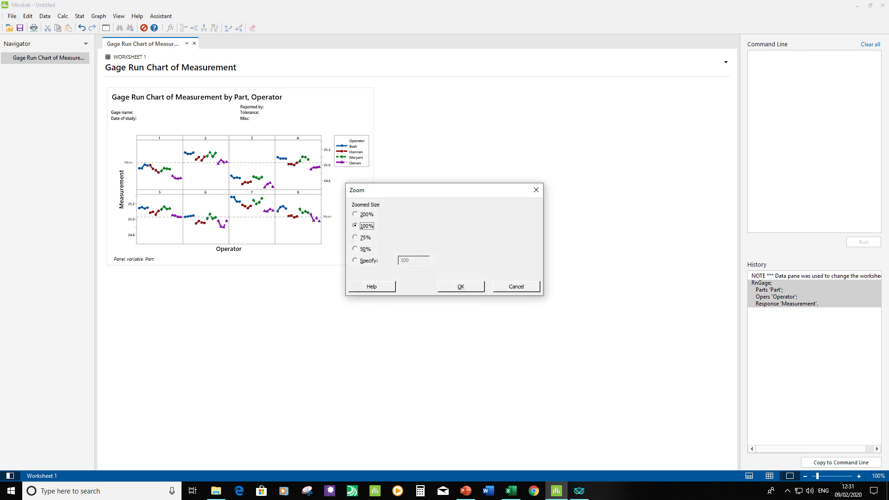
pyautogui.click(355, 214)
pyautogui.press('Return')
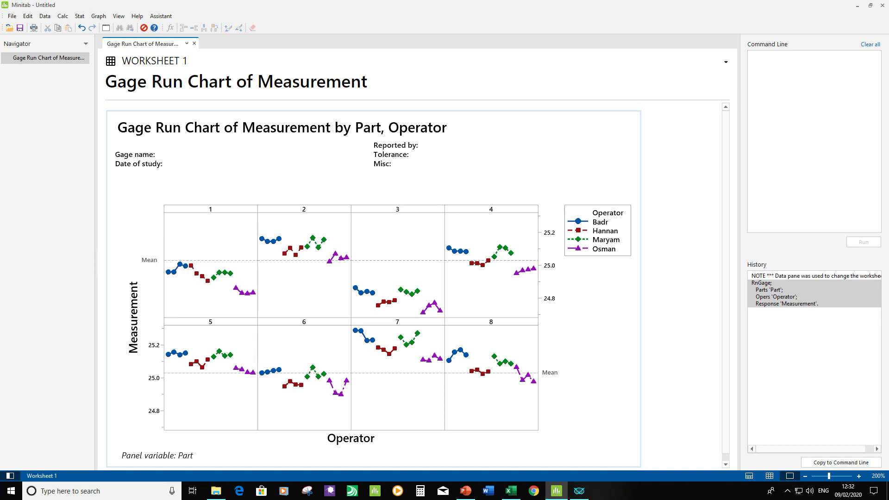
pyautogui.moveTo(185, 266)
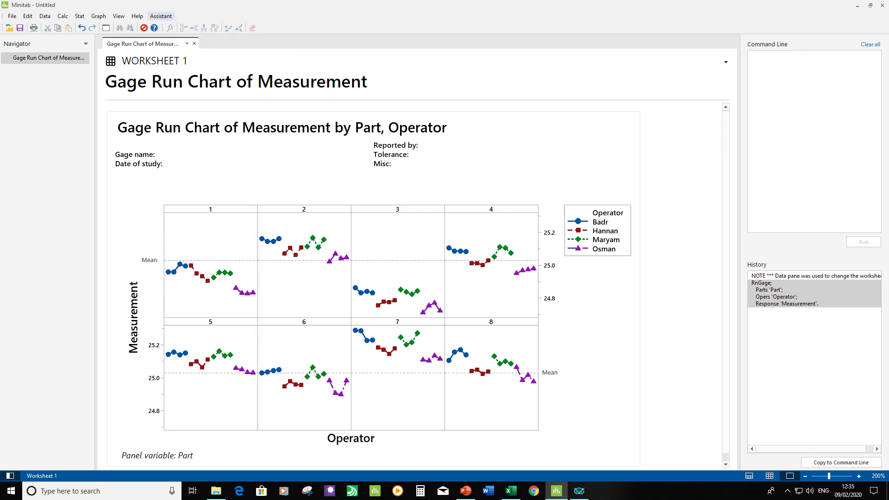
pyautogui.click(160, 16)
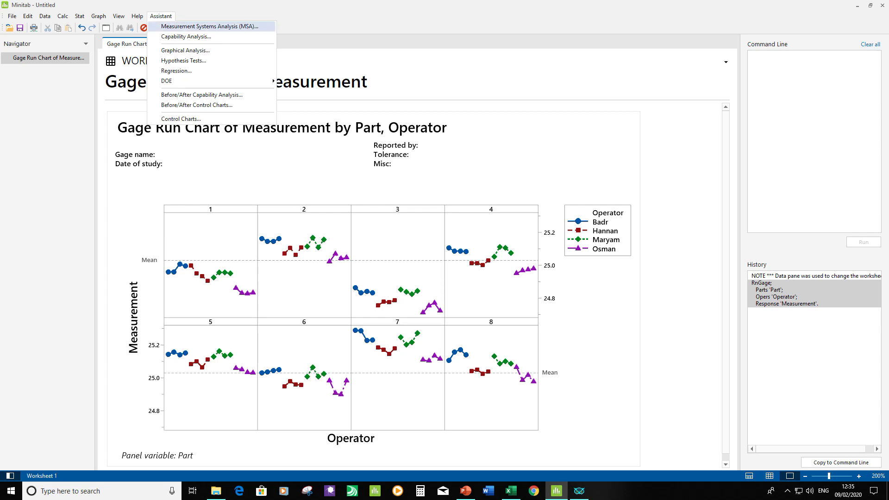
# Step: Run the Assistant's crossed Gage R&R with Operator, Part, Measurement and historical standard deviation 0.14
pyautogui.click(210, 26)
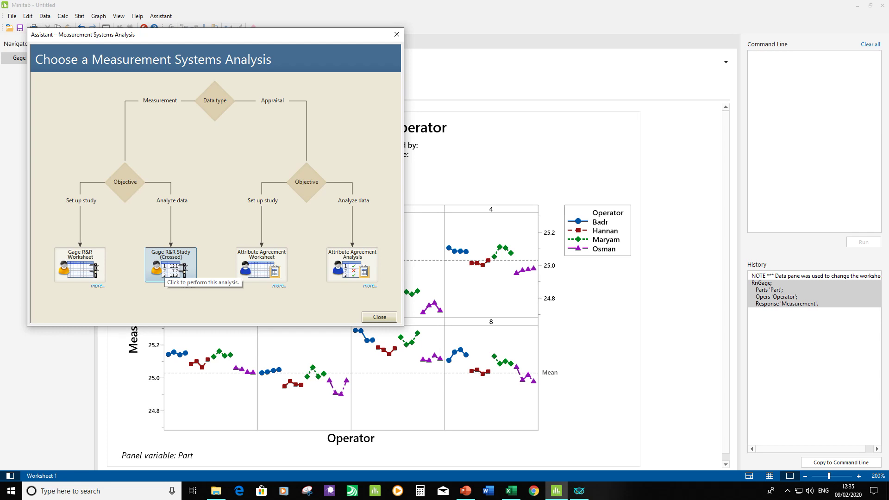
pyautogui.click(184, 271)
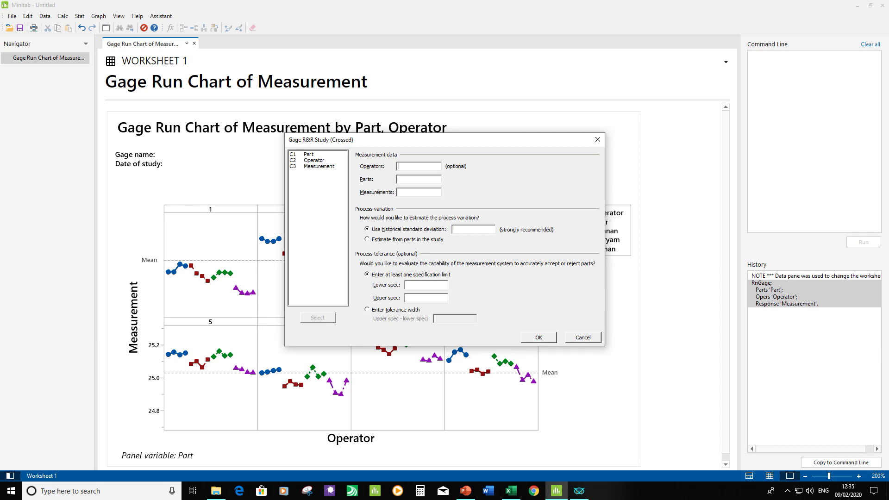
pyautogui.doubleClick(314, 161)
pyautogui.doubleClick(309, 154)
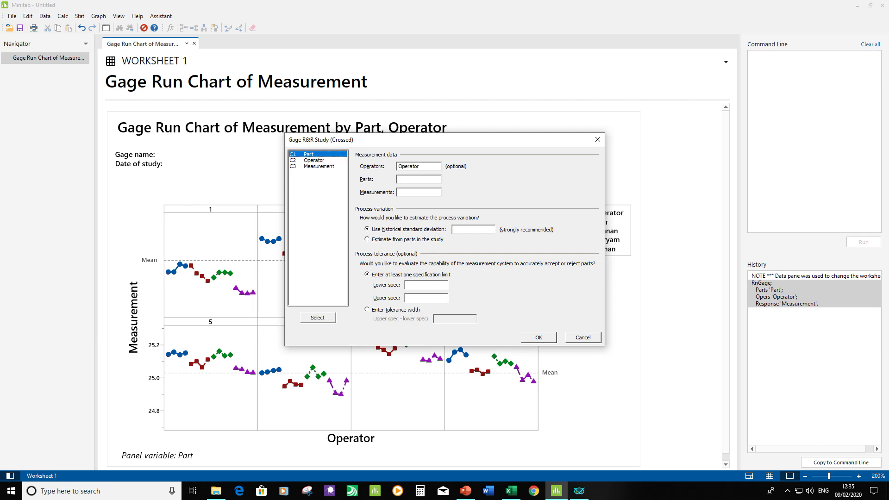
pyautogui.doubleClick(308, 154)
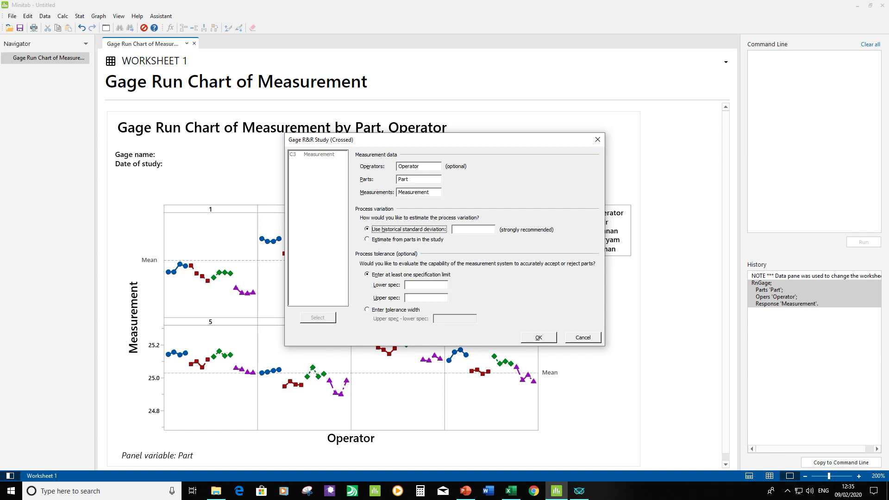
pyautogui.click(455, 229)
pyautogui.write('0.14')
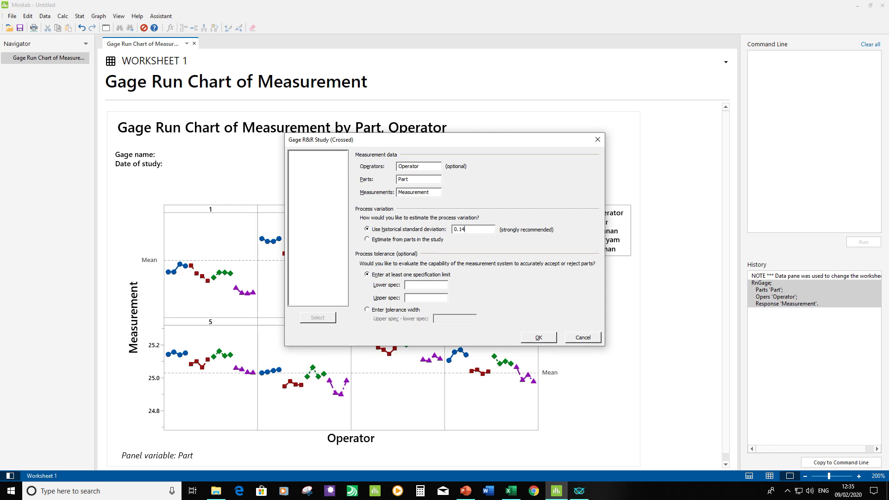
pyautogui.press('Return')
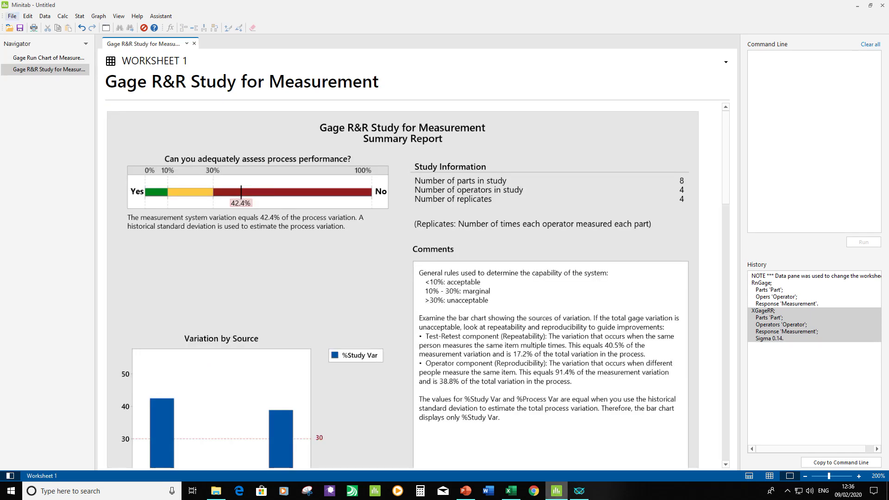
# Step: Set a custom 140% zoom on the Gage R&R summary report
pyautogui.click(878, 476)
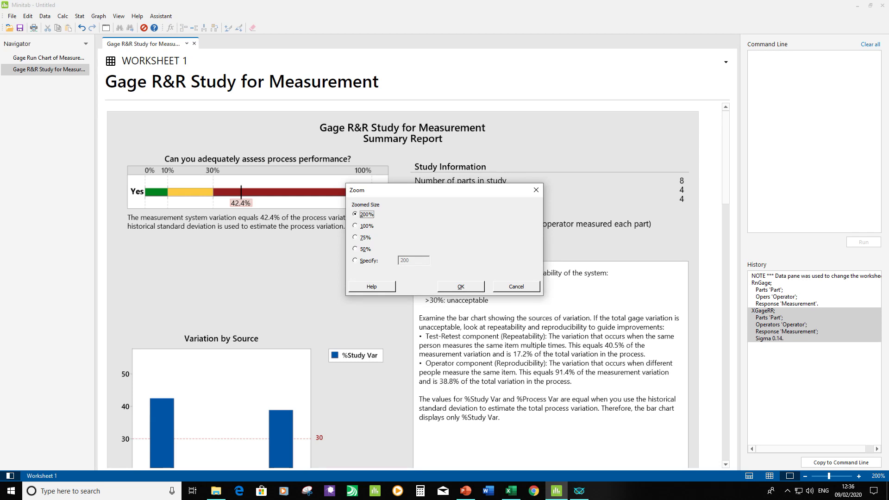
pyautogui.hotkey('alt', 's')
pyautogui.press('BackSpace')
pyautogui.press('BackSpace')
pyautogui.press('BackSpace')
pyautogui.write('140')
pyautogui.press('Return')
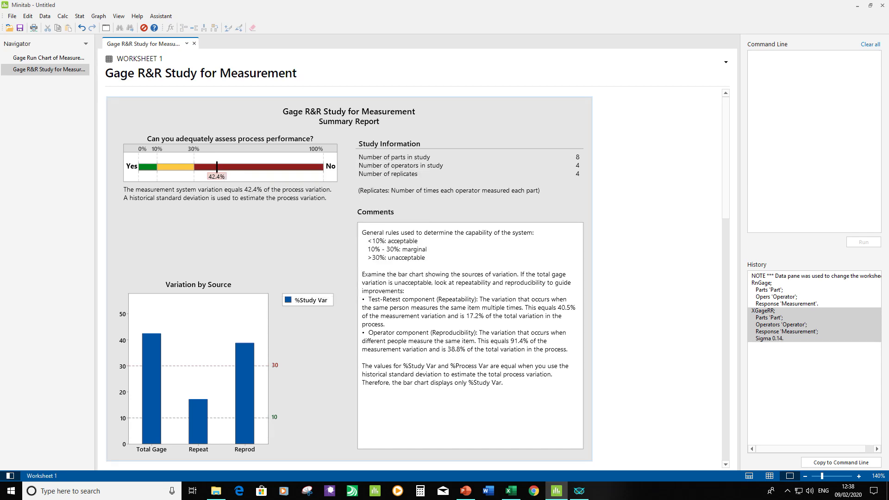
pyautogui.moveTo(222, 175)
pyautogui.moveTo(151, 343)
pyautogui.moveTo(198, 410)
pyautogui.moveTo(238, 347)
pyautogui.moveTo(149, 387)
pyautogui.moveTo(245, 373)
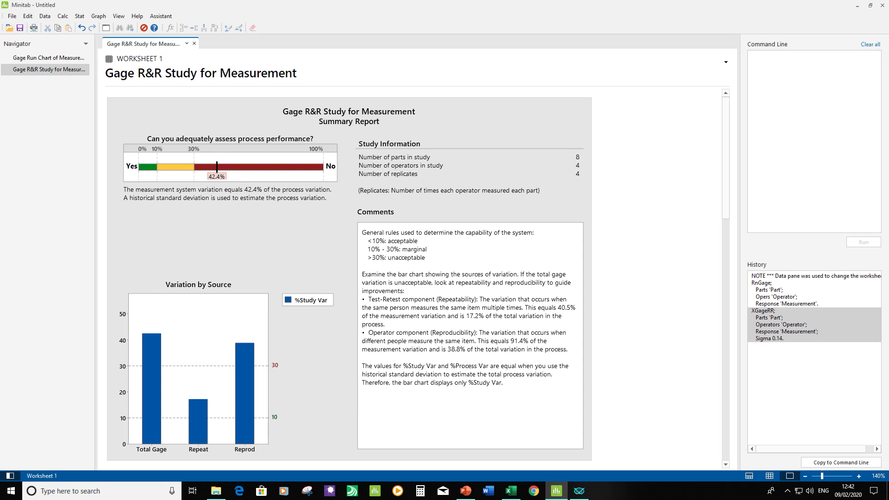
# Step: Scroll the output to show the Gage R&R Variation Report charts and study variation table
pyautogui.scroll(-6, 349, 280)
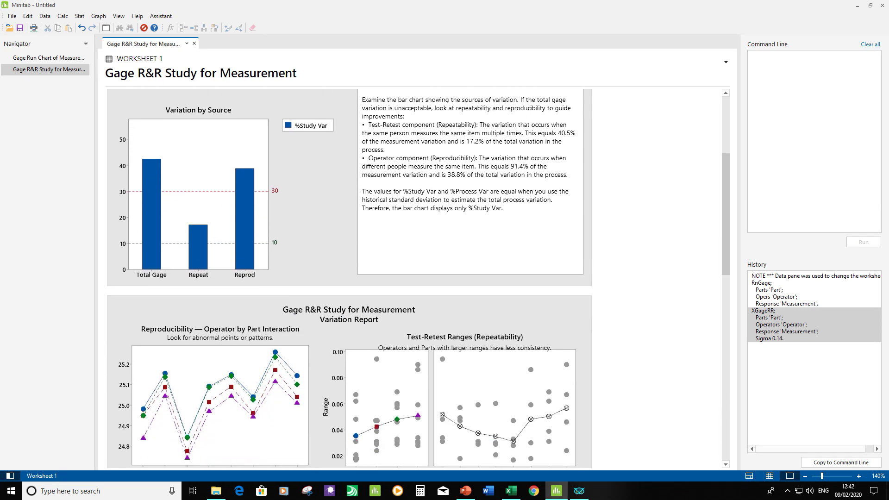
pyautogui.scroll(-2, 349, 280)
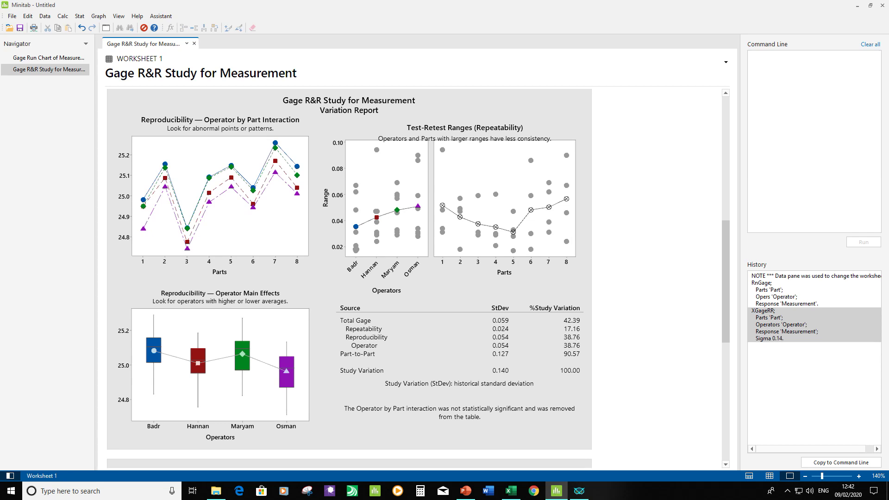
pyautogui.scroll(1, 350, 280)
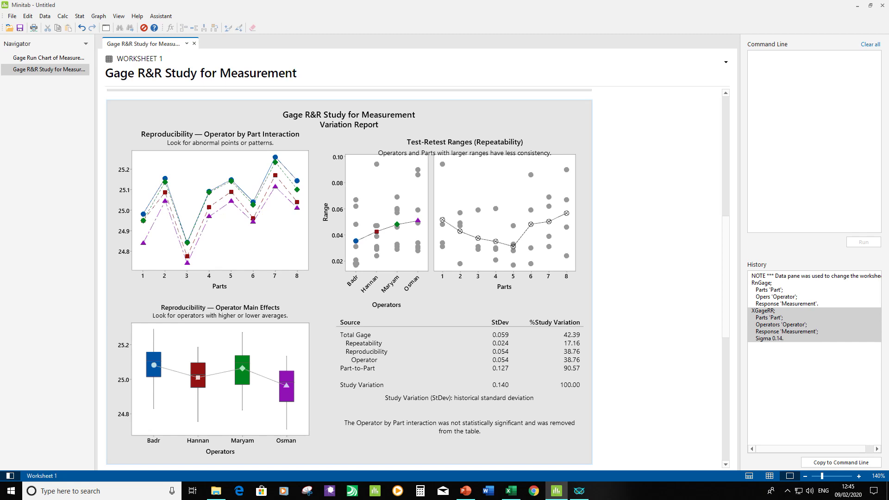
pyautogui.moveTo(154, 366)
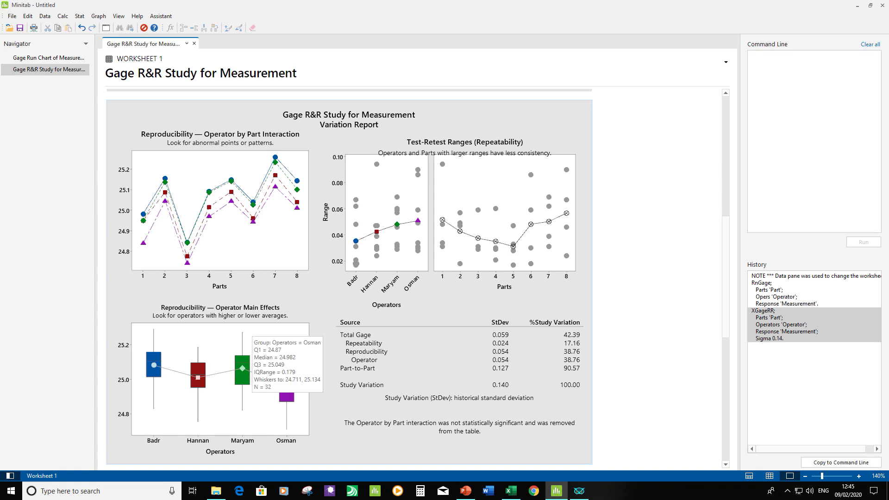
pyautogui.moveTo(198, 377)
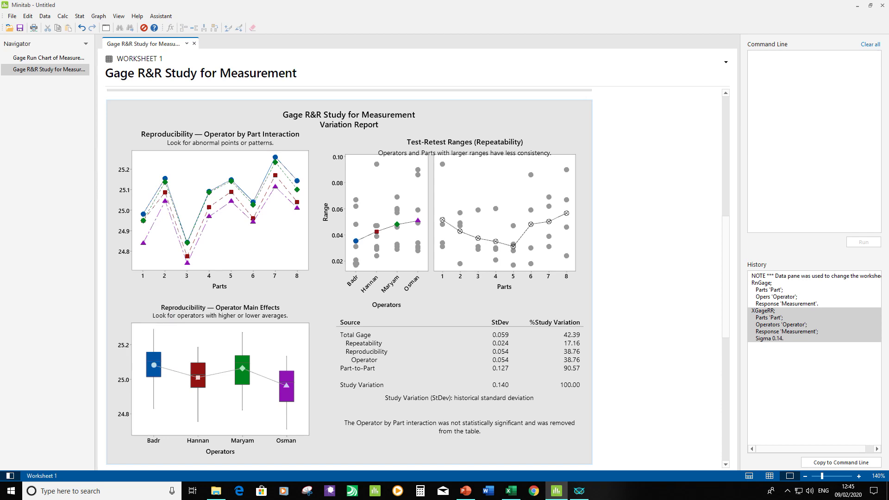
# Step: Scroll down until the Gage R&R Report Card section sits at the top
pyautogui.moveTo(286, 384)
pyautogui.moveTo(418, 210)
pyautogui.moveTo(377, 164)
pyautogui.moveTo(377, 226)
pyautogui.moveTo(566, 213)
pyautogui.scroll(-7, 349, 278)
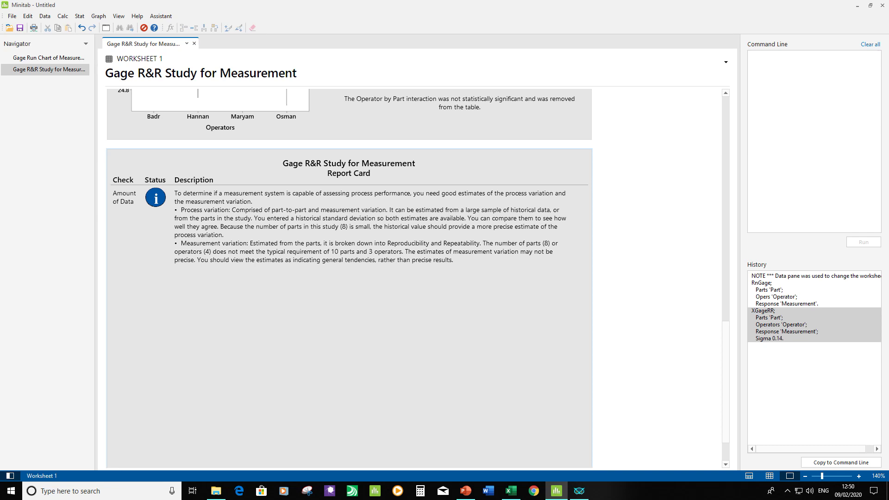
pyautogui.scroll(-1, 349, 278)
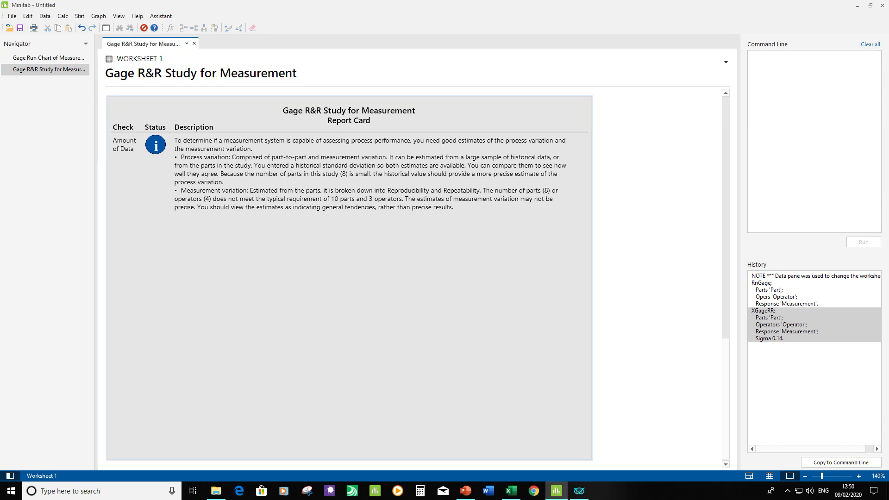